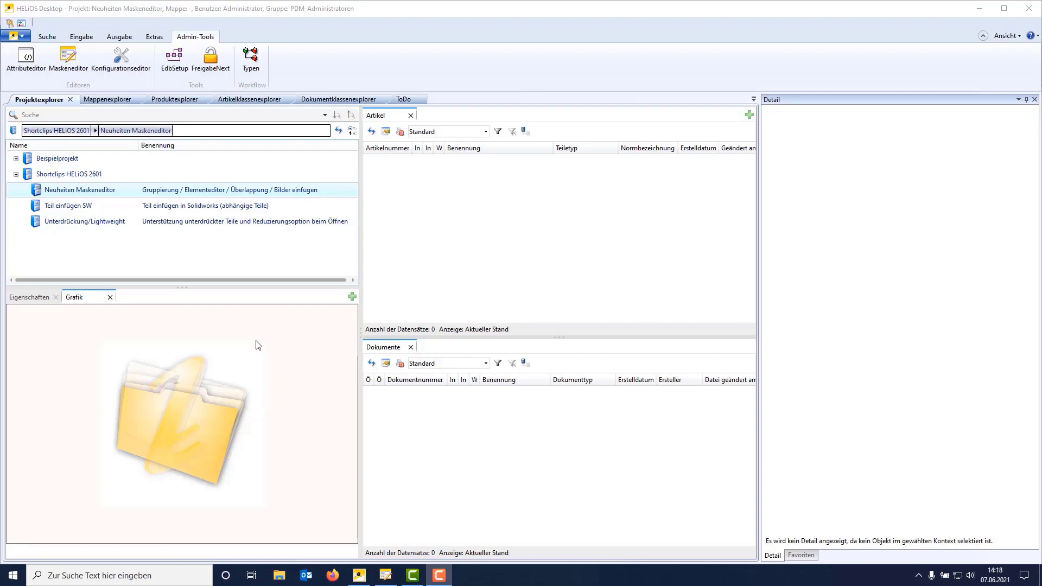
# - Switch to the Maskeneditor and open the article class mask file sml_bogen.xml
pyautogui.click(386, 577)
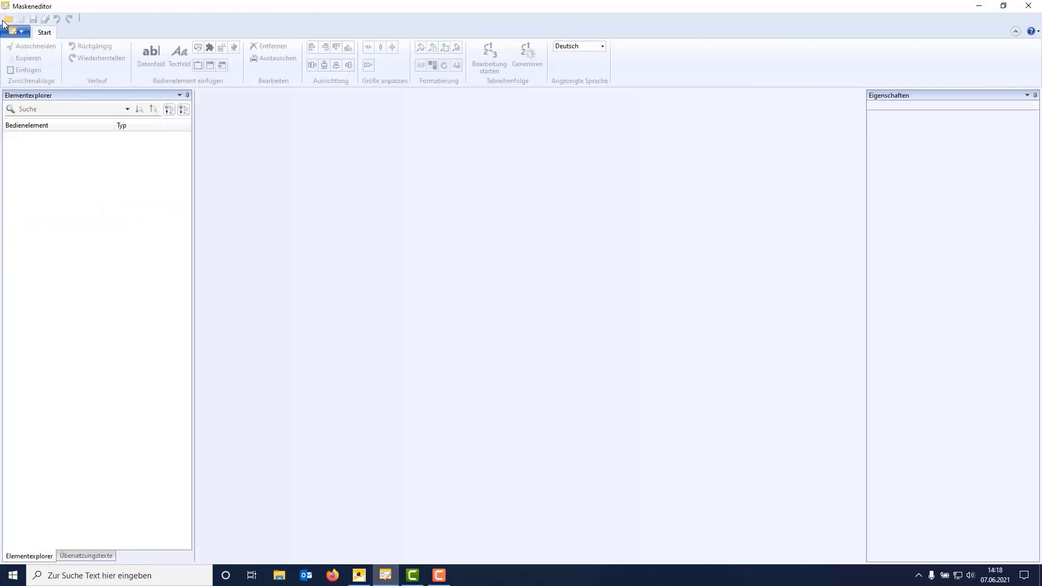
pyautogui.click(7, 21)
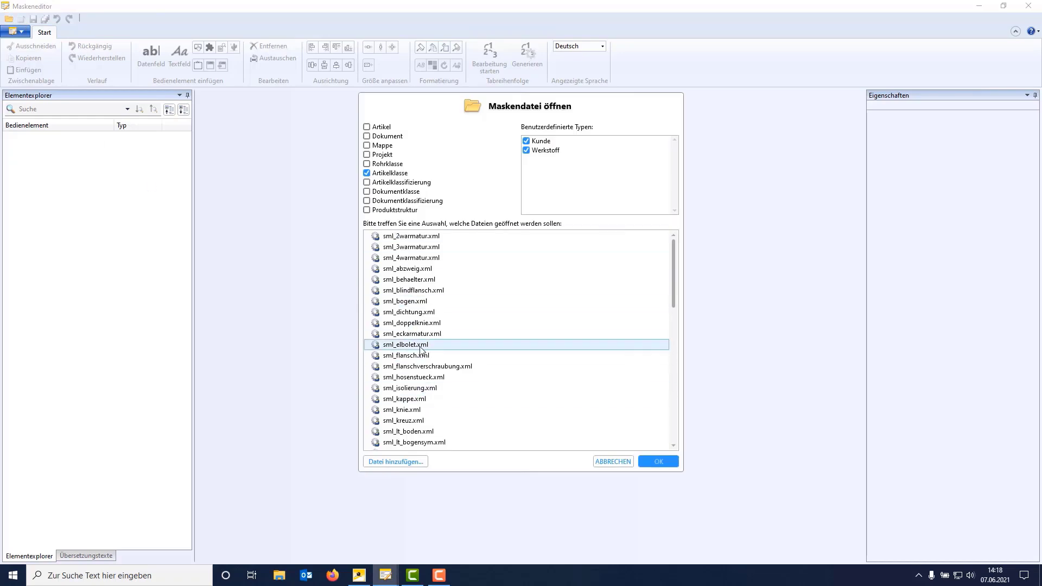
pyautogui.click(426, 302)
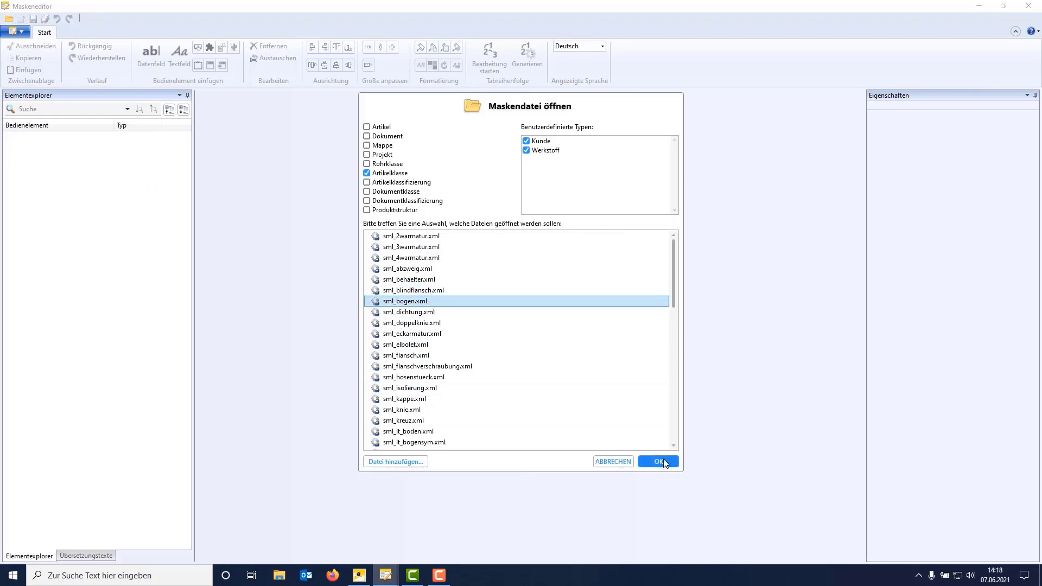
pyautogui.click(658, 461)
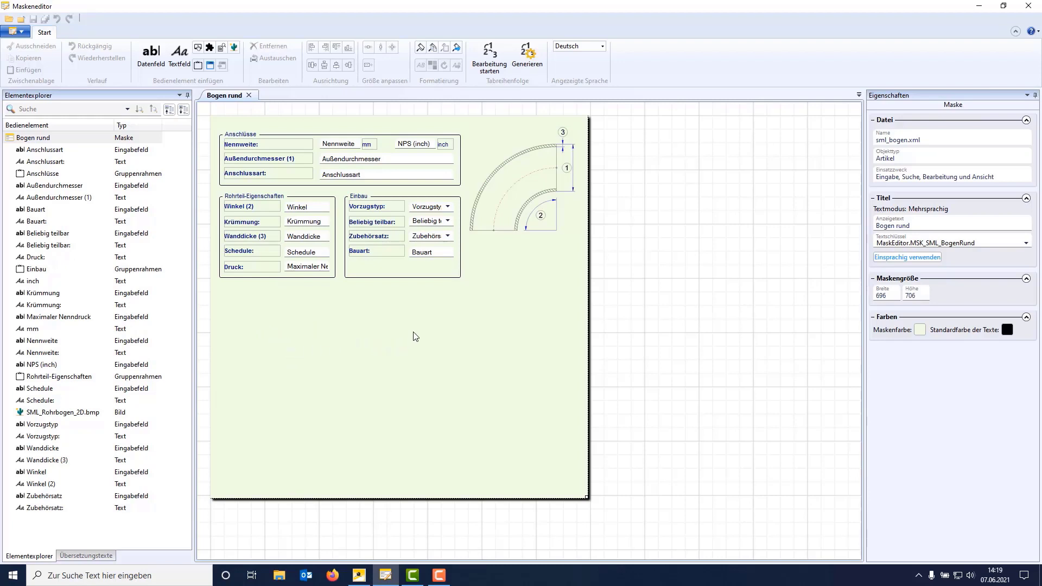
# - Move the 2D pipe bend picture into the empty area below the group frames, to about X 87, Y 358
pyautogui.click(540, 202)
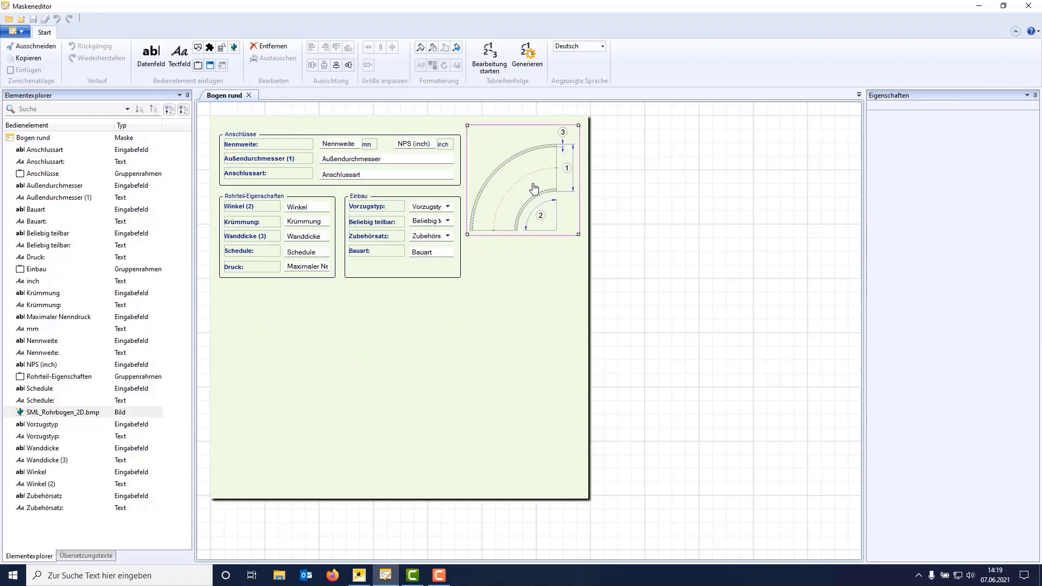
pyautogui.moveTo(535, 189); pyautogui.dragTo(325, 374)
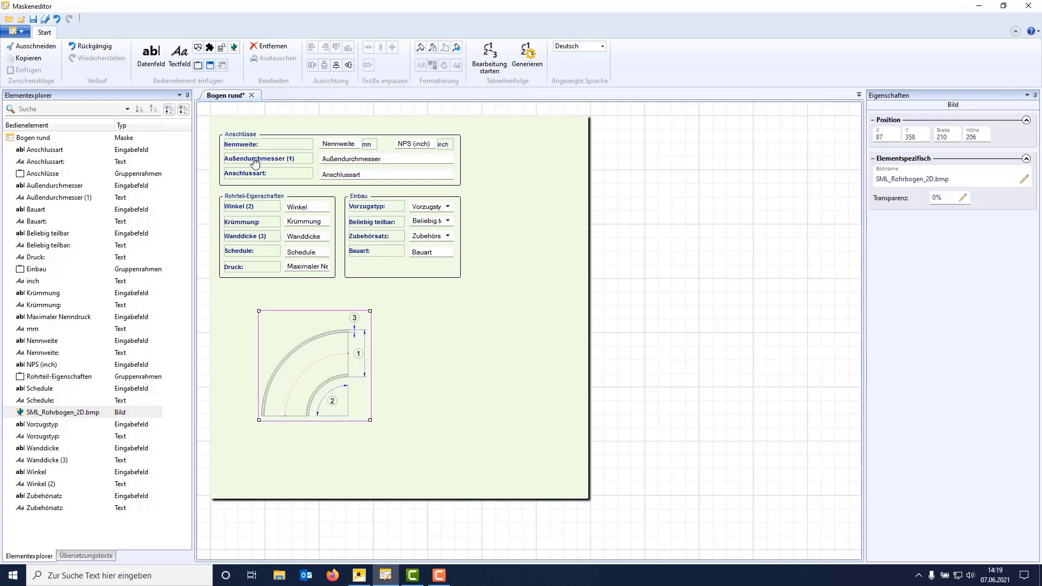
# - Place the Außendurchmesser (1) label and its input field over the picture's dimension 1, and narrow the field to a width of about 151
pyautogui.moveTo(254, 162); pyautogui.dragTo(381, 357)
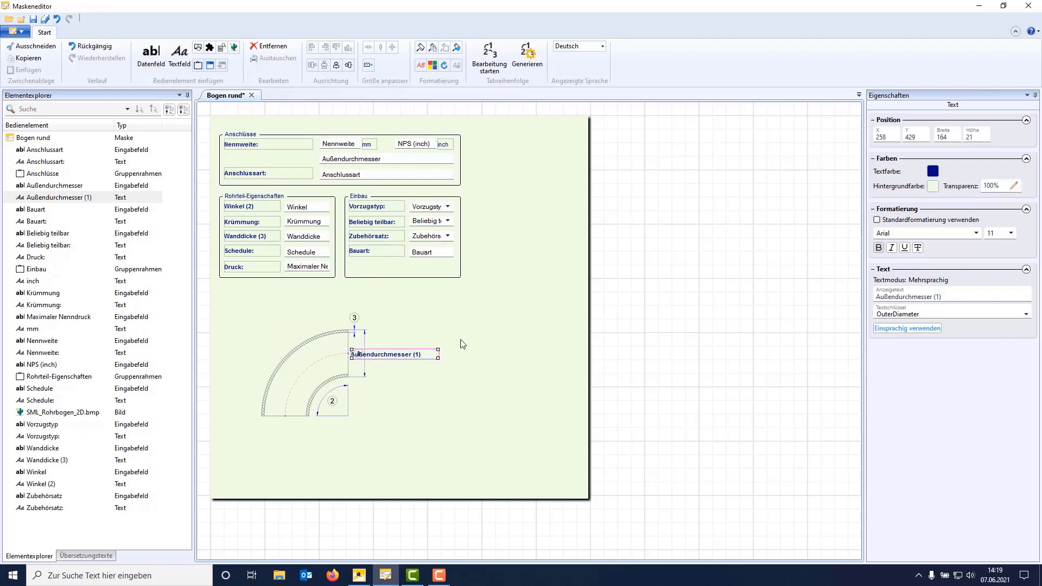
pyautogui.moveTo(347, 159); pyautogui.dragTo(390, 372)
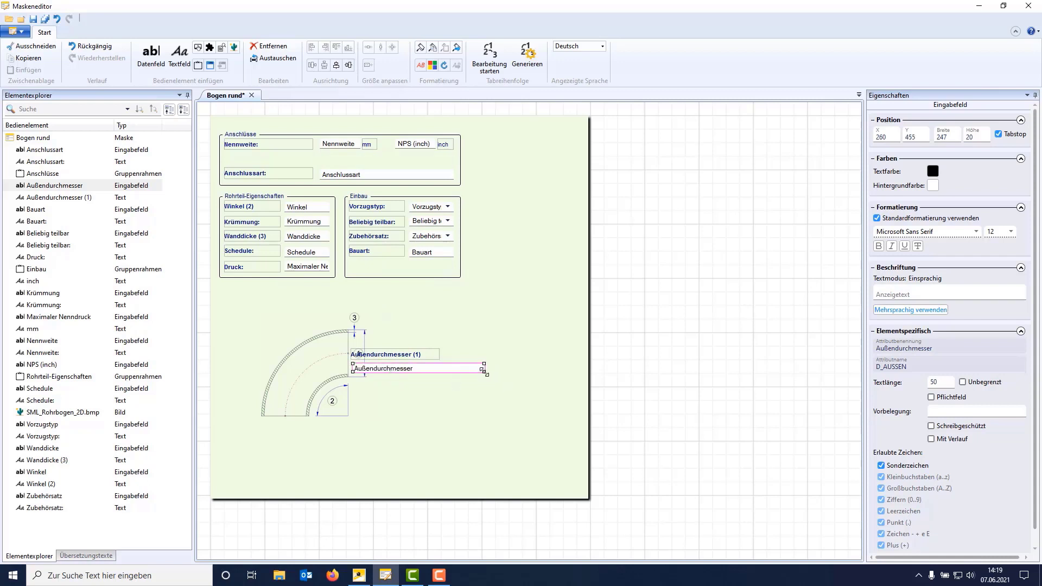
pyautogui.moveTo(483, 370); pyautogui.dragTo(432, 372)
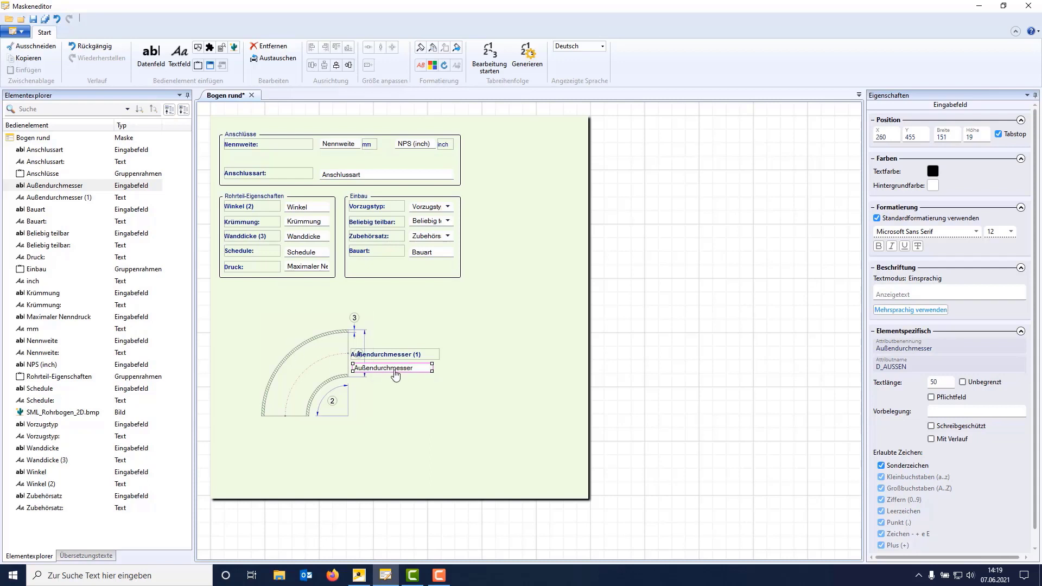
# - Change the display text of the moved outer diameter label to "Außendurchmesser:"
pyautogui.click(429, 356)
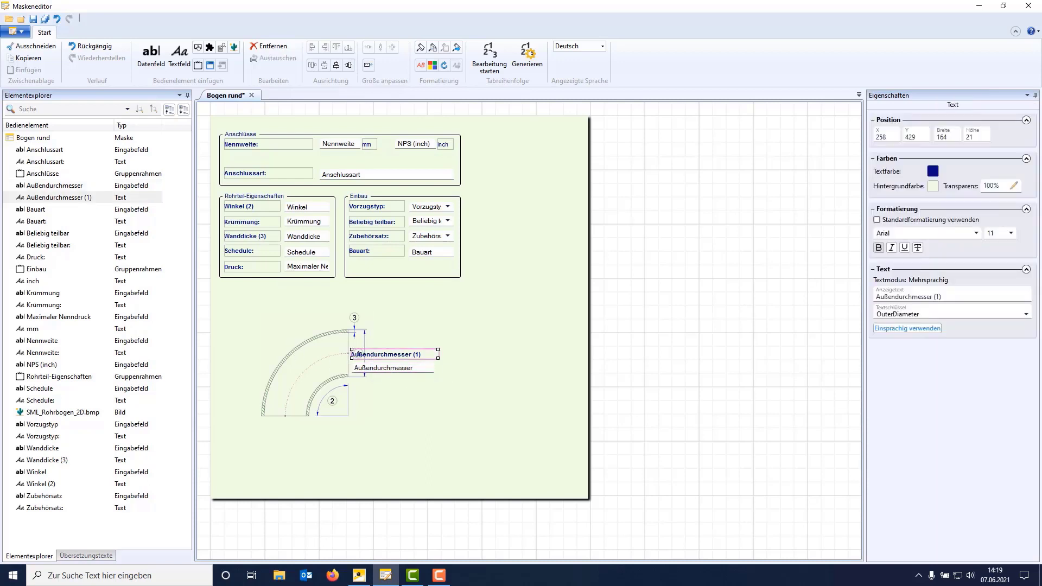
pyautogui.click(944, 297)
pyautogui.press('BackSpace')
pyautogui.press('BackSpace')
pyautogui.press('BackSpace')
pyautogui.press('BackSpace')
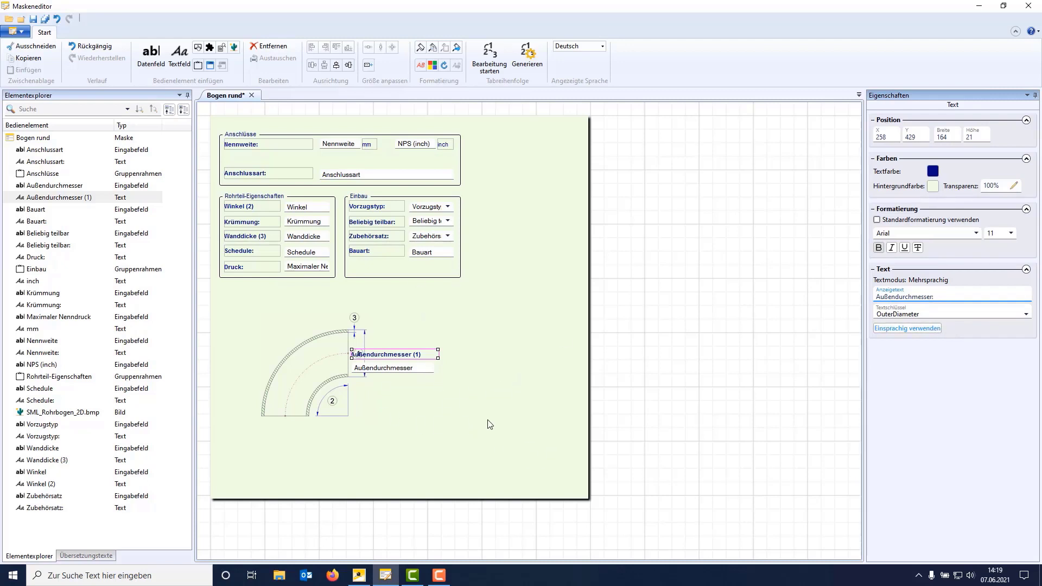
pyautogui.click(399, 414)
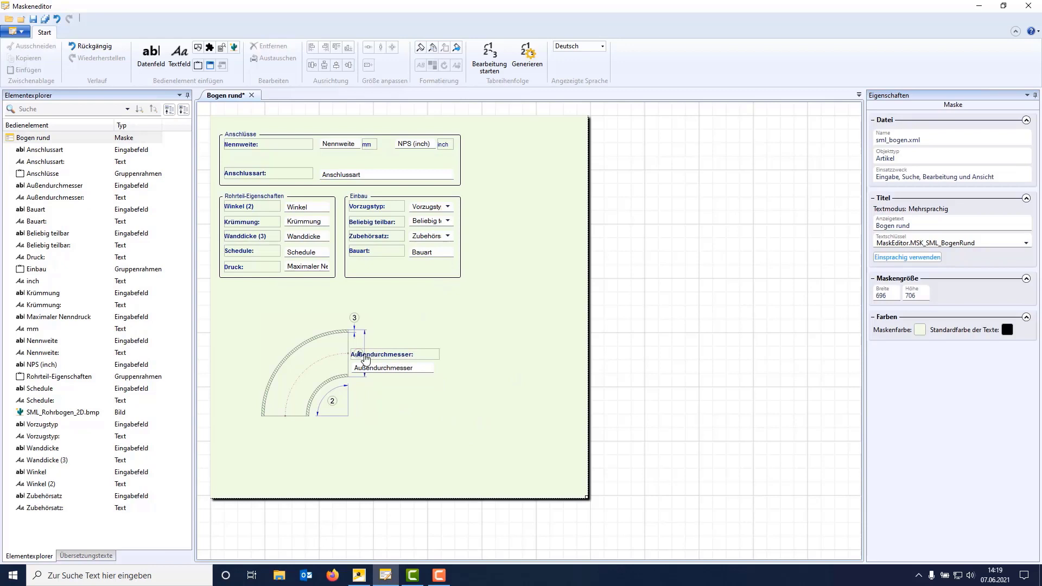
# - Set the background transparency of the Außendurchmesser: label to 0%
pyautogui.click(429, 356)
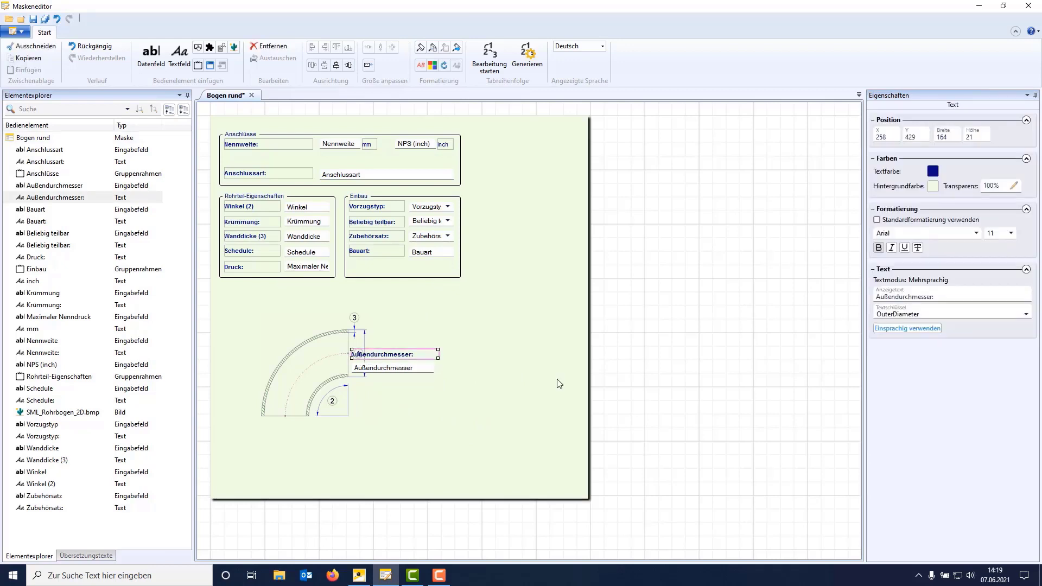
pyautogui.click(1013, 186)
pyautogui.moveTo(959, 202); pyautogui.dragTo(959, 248)
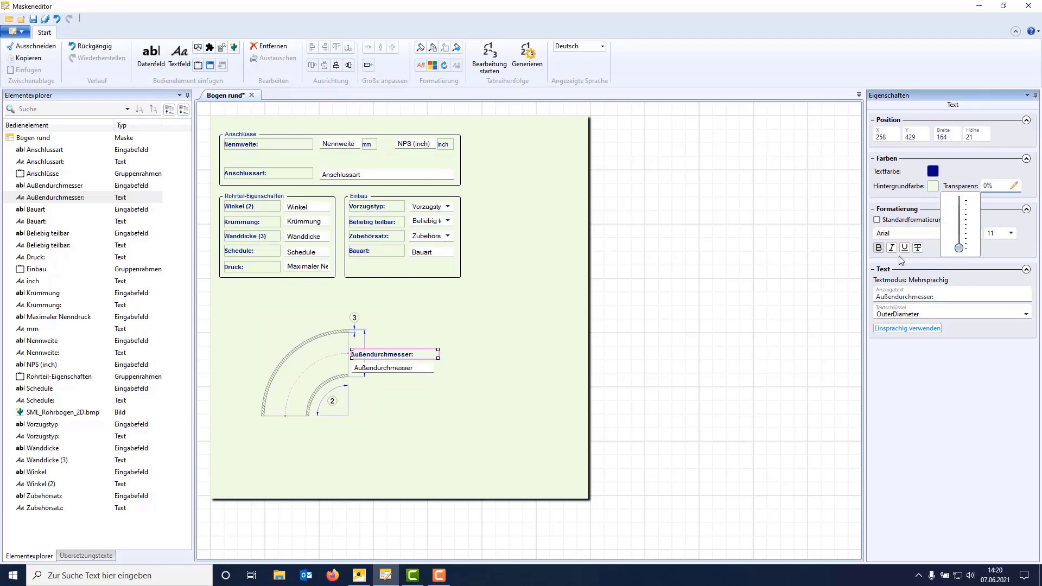
pyautogui.click(503, 362)
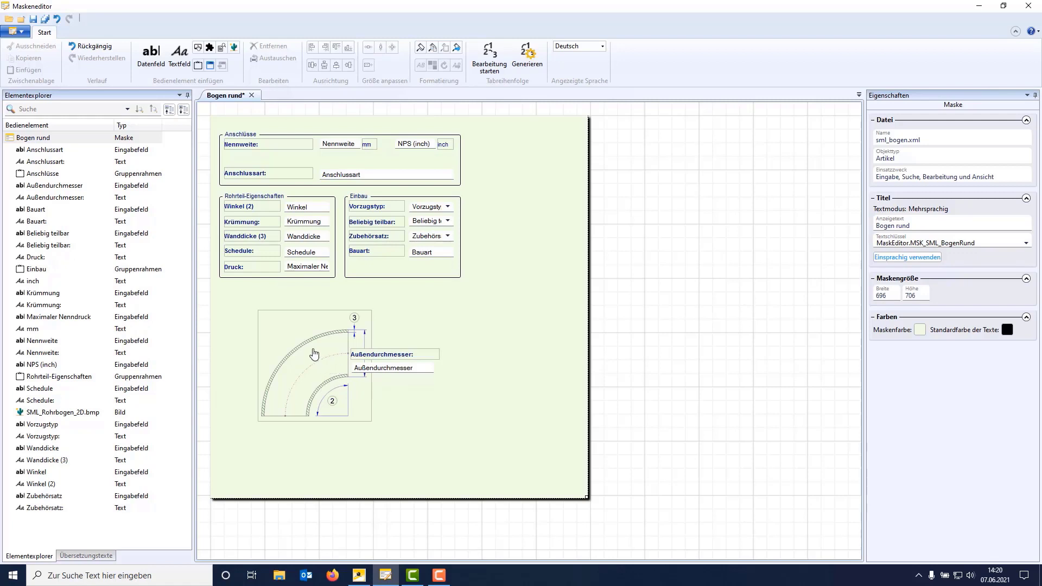
pyautogui.rightClick(314, 354)
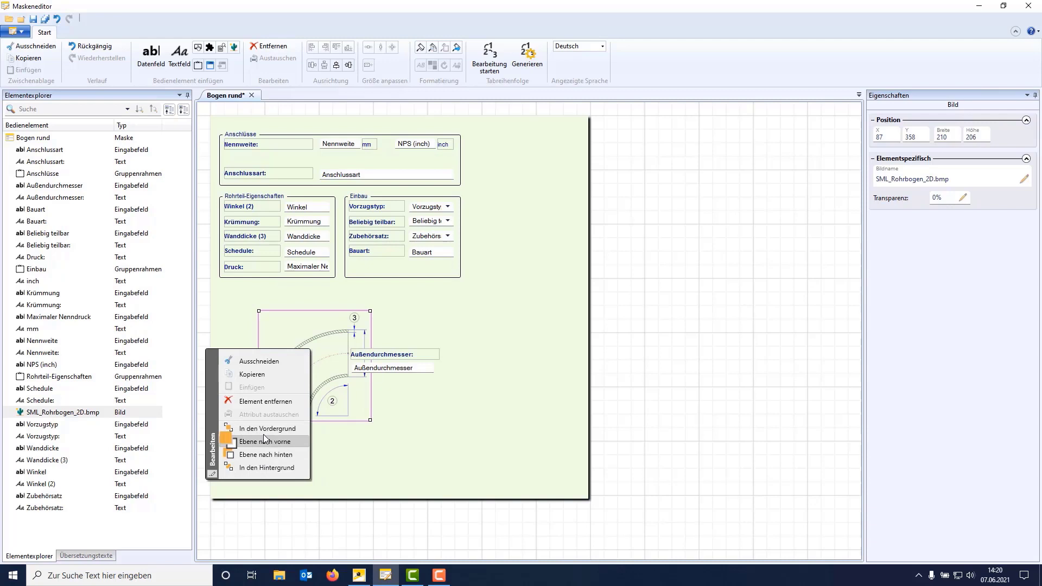
pyautogui.click(438, 404)
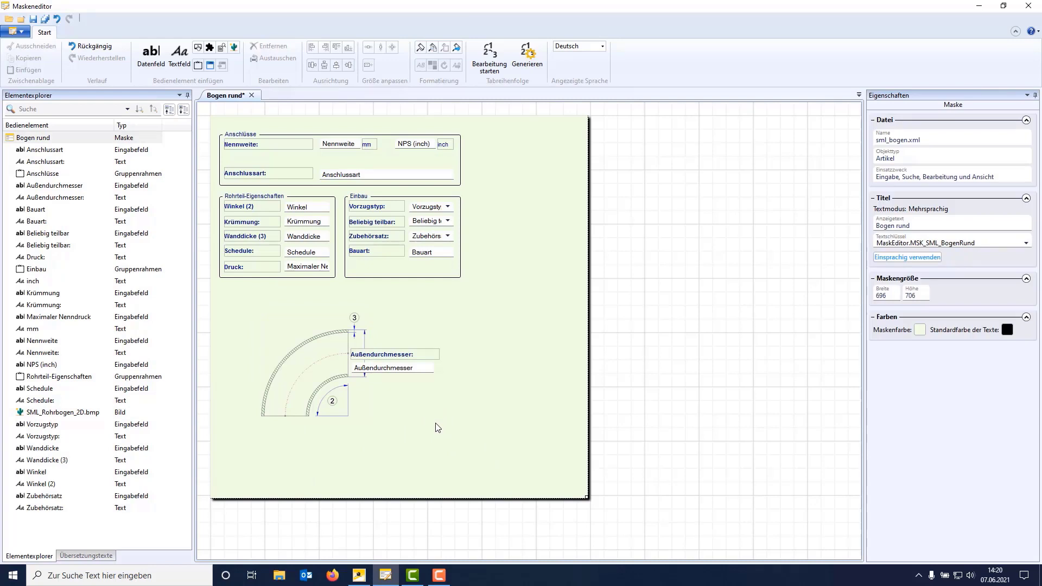
# - Enclose the pipe bend picture, the Außendurchmesser label and its field in a group box and enlarge it to about 421 × 301
pyautogui.moveTo(461, 444); pyautogui.dragTo(219, 296)
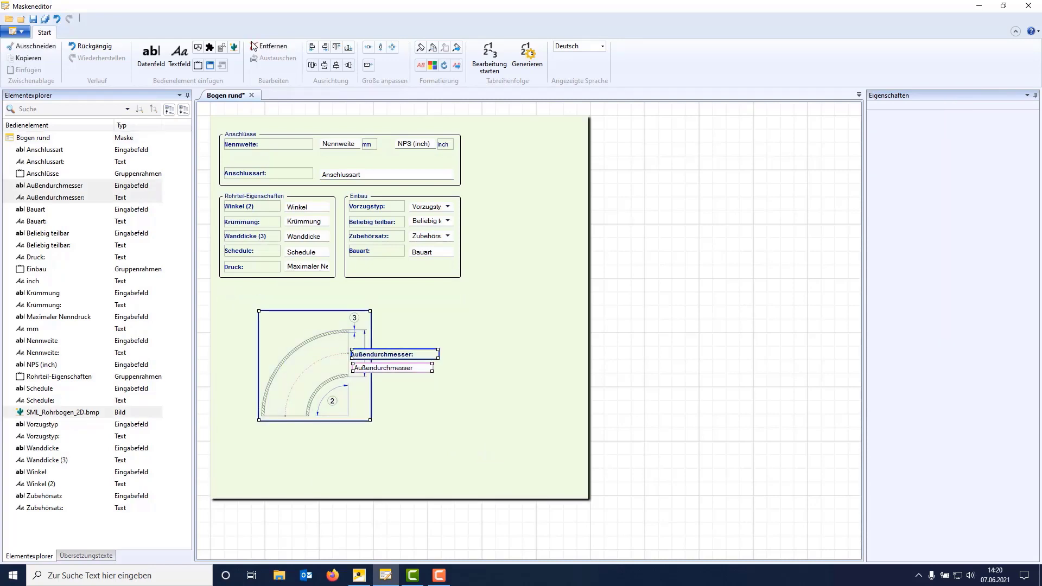
pyautogui.click(210, 65)
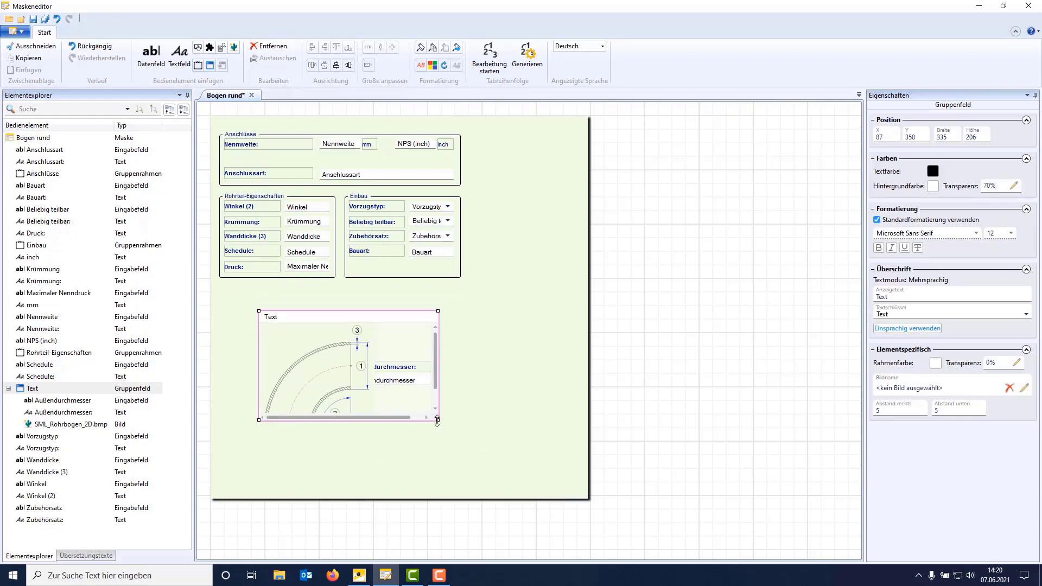
pyautogui.moveTo(438, 420); pyautogui.dragTo(485, 472)
# - Send the 2D pipe bend picture to the background within the group box
pyautogui.rightClick(302, 396)
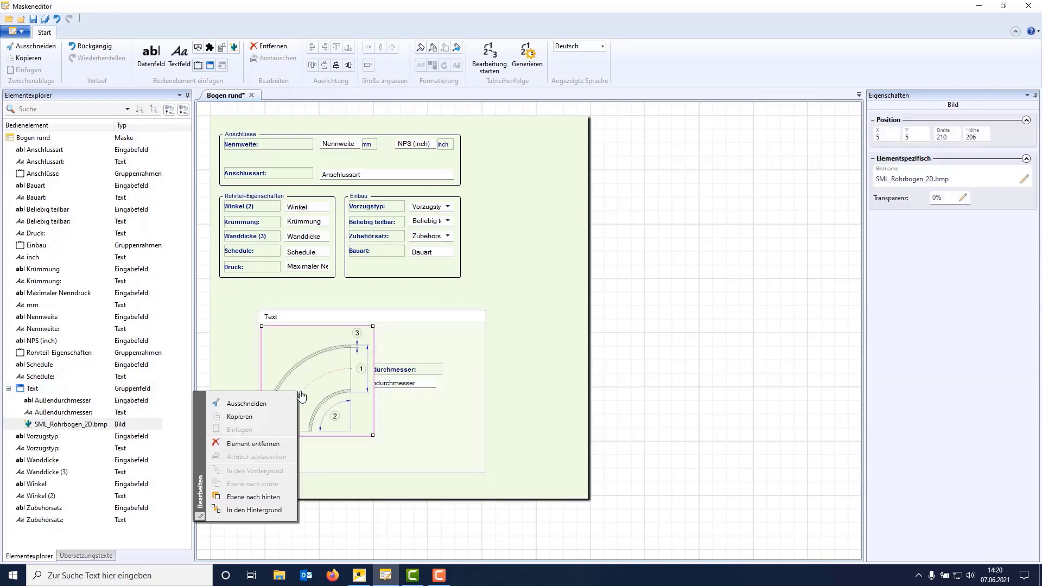
pyautogui.click(255, 510)
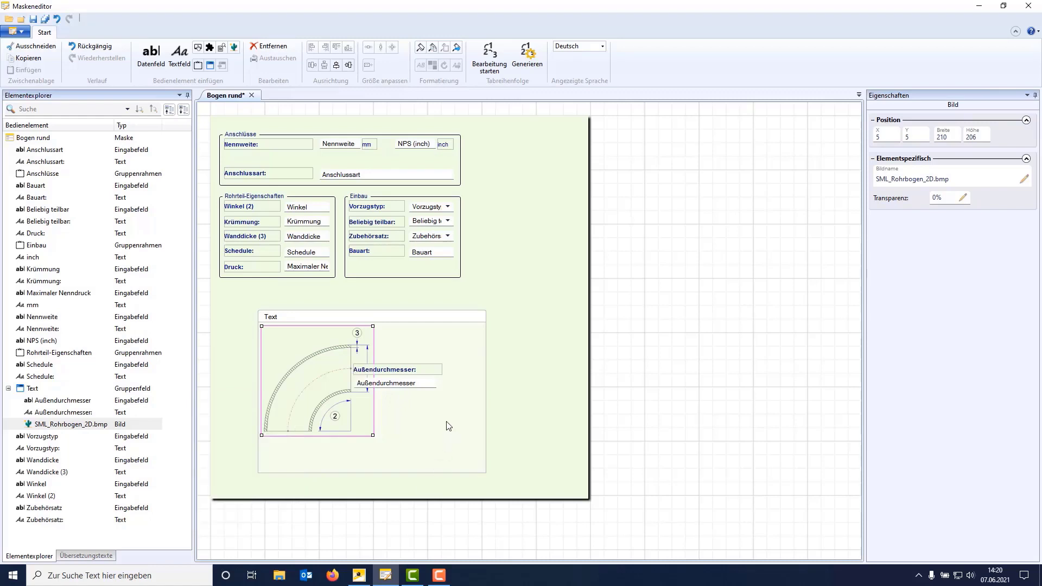
# - Set the group box heading to "Abmessungen" and assign Dstnz2_3.ICO as its header image
pyautogui.click(444, 438)
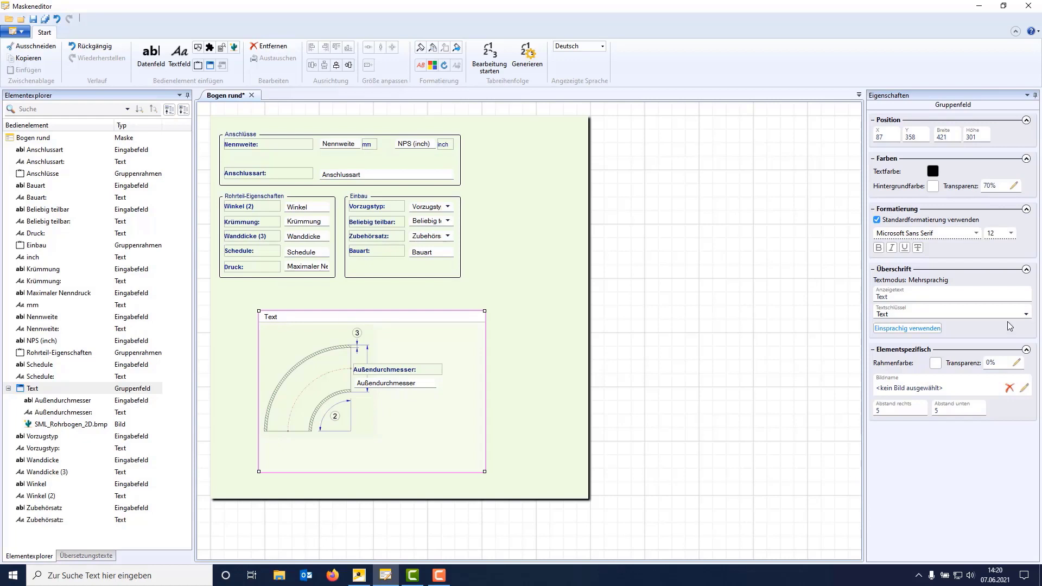
pyautogui.click(1025, 297)
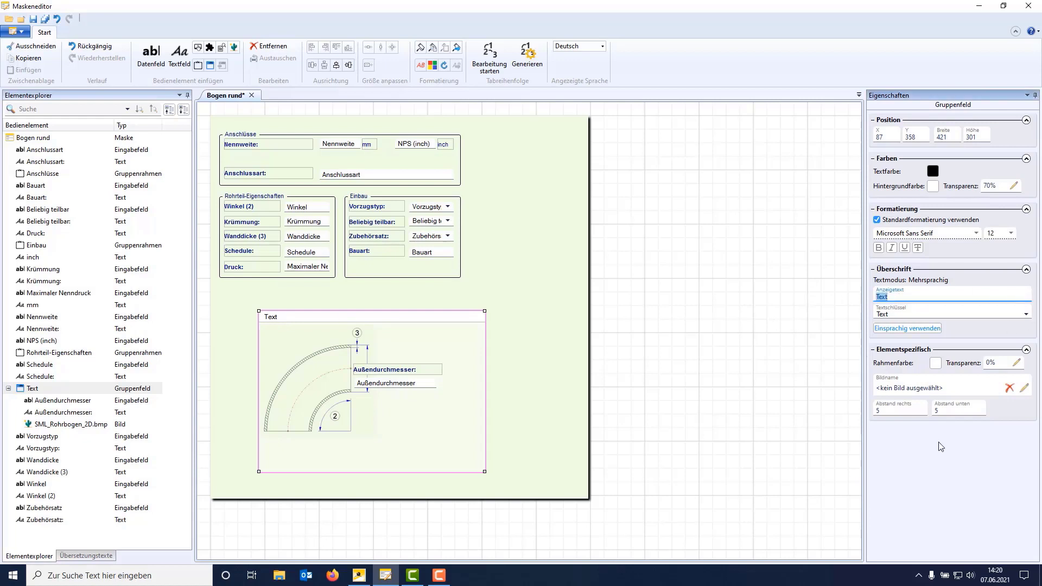
pyautogui.write('Abmessungen')
pyautogui.click(1025, 388)
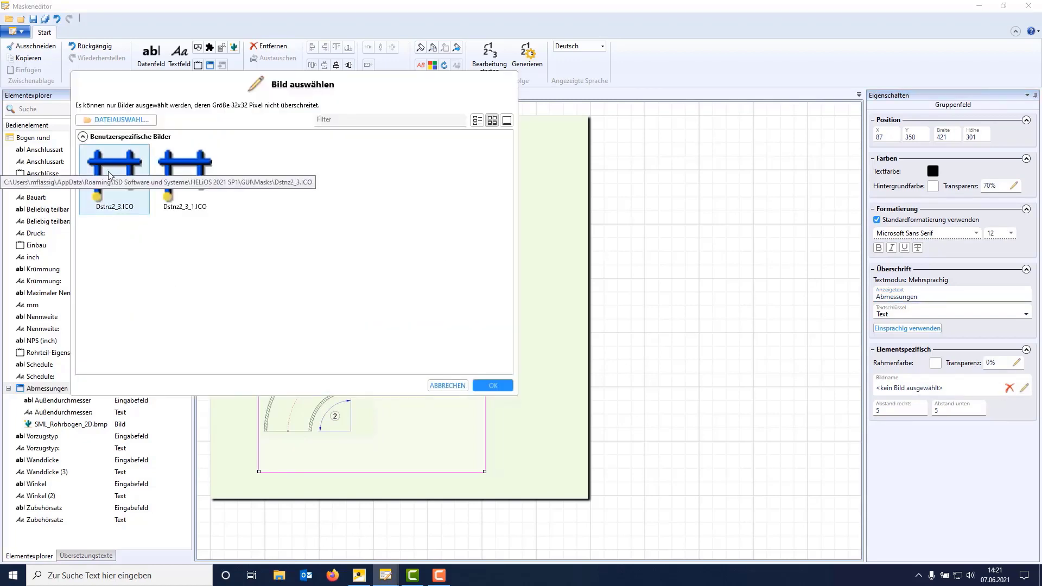
pyautogui.click(492, 386)
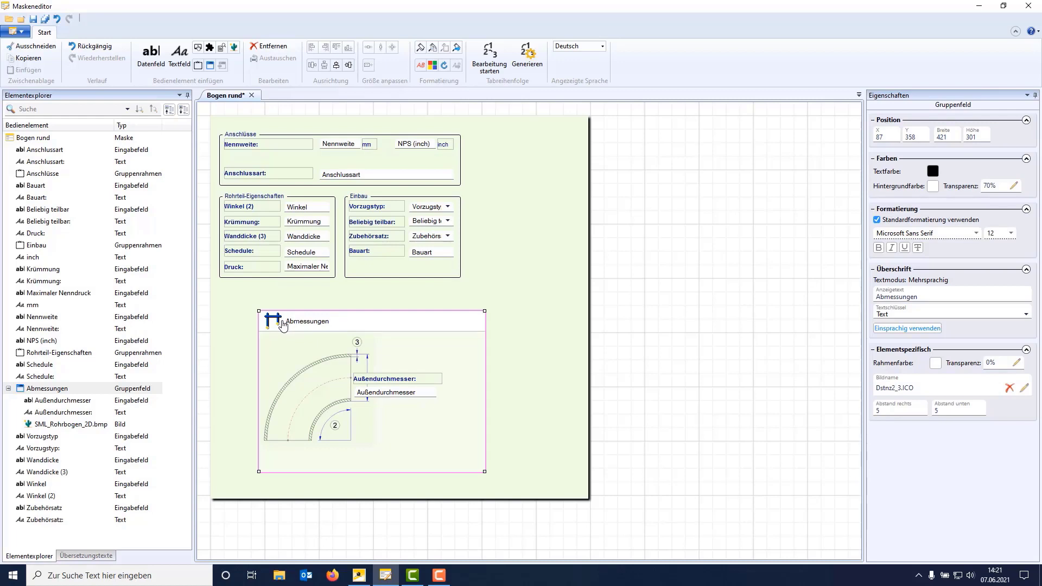
# - Insert SML_Rohrbogen_3D.bmp from the desktop folder Shortclips 2601\Bilder Rohrbogen-Maske into the Abmessungen box, shrunk to about 104 × 96 near its lower edge
pyautogui.click(234, 48)
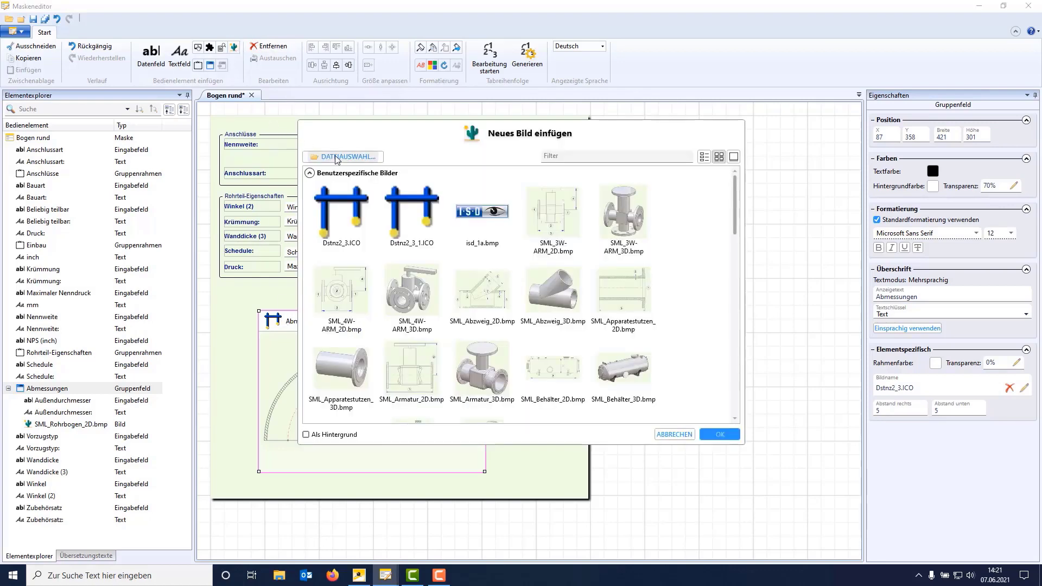
pyautogui.click(315, 156)
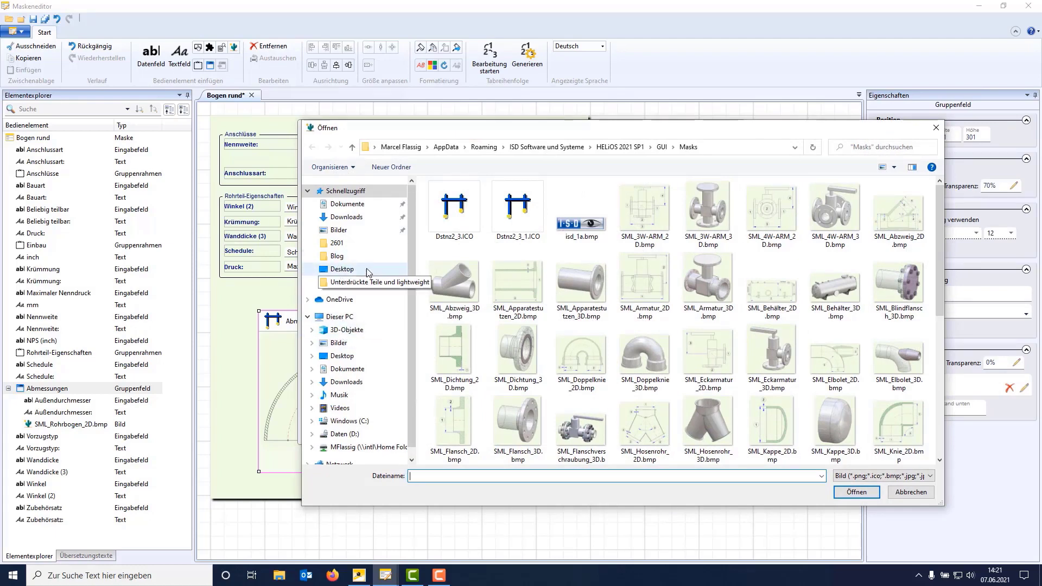
pyautogui.click(341, 269)
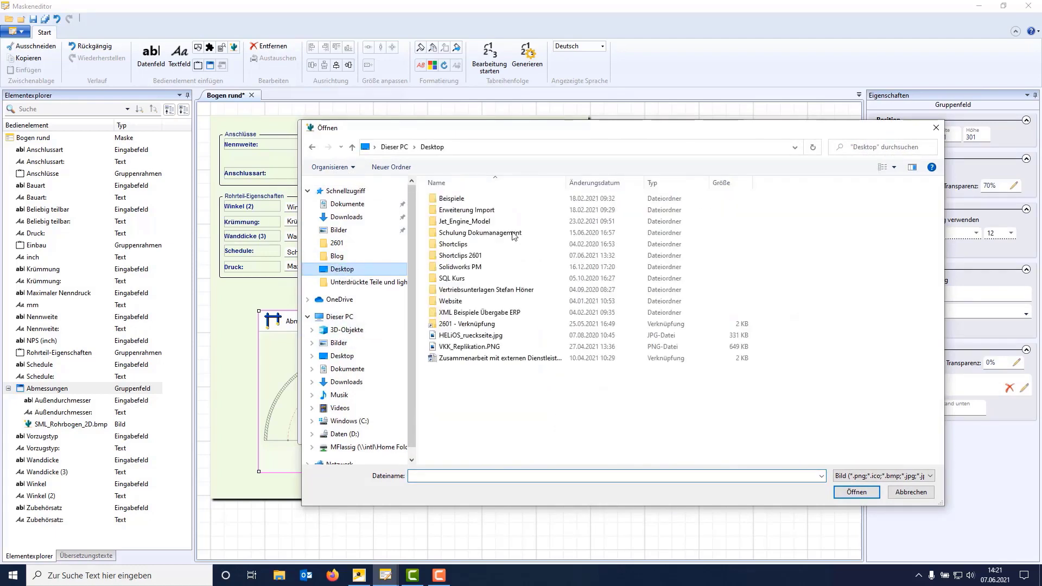
pyautogui.doubleClick(466, 256)
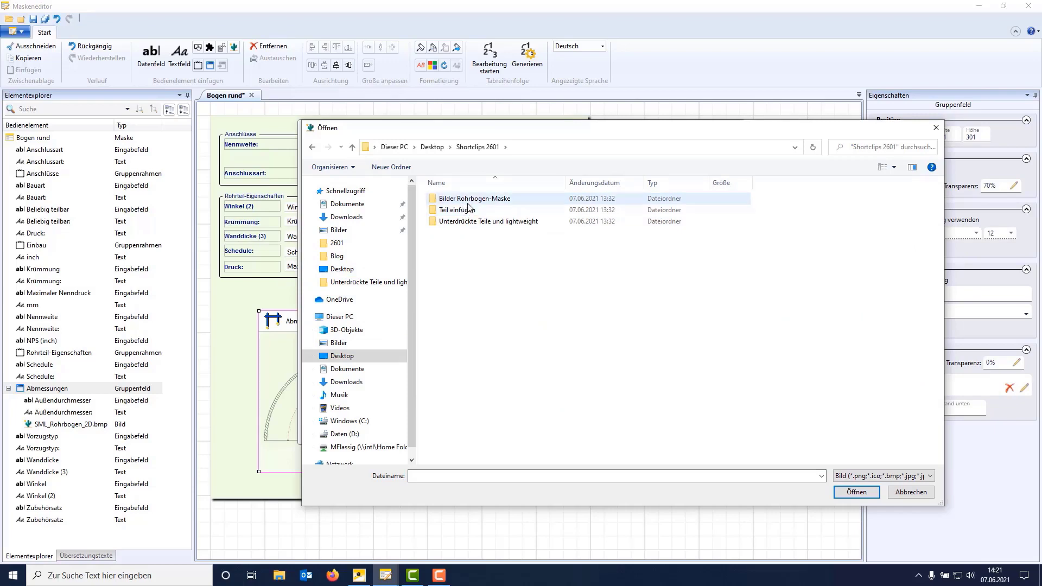
pyautogui.doubleClick(462, 198)
pyautogui.click(504, 216)
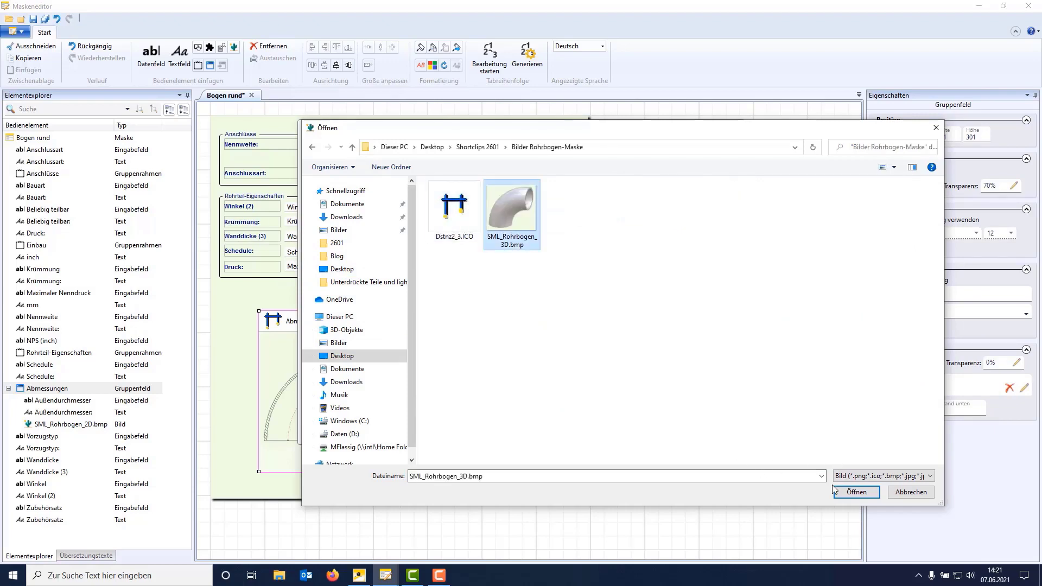
pyautogui.click(850, 492)
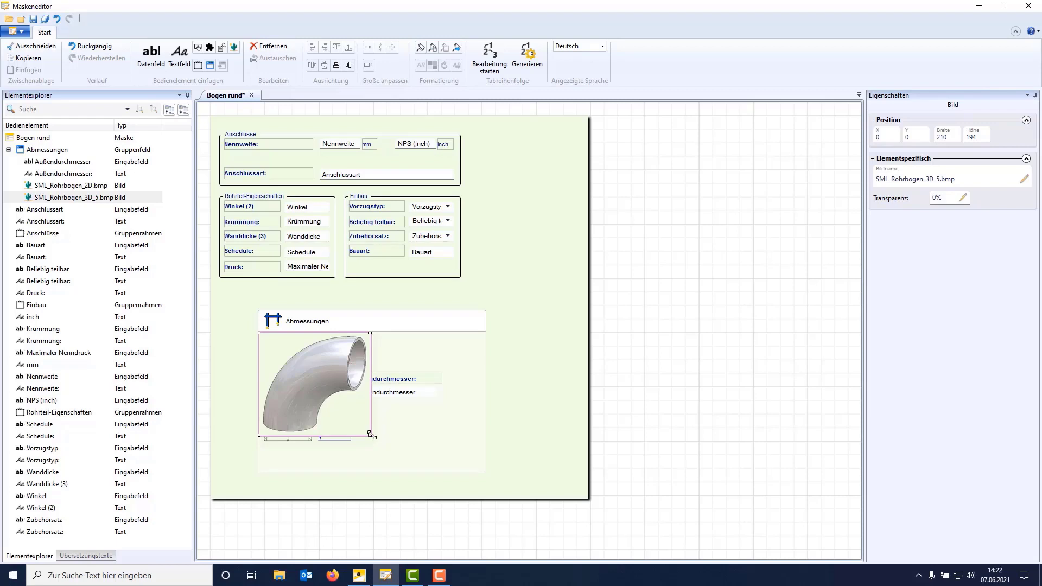
pyautogui.moveTo(371, 434)
pyautogui.mouseDown()
pyautogui.moveTo(288, 352)
pyautogui.moveTo(380, 412)
pyautogui.moveTo(356, 439)
pyautogui.mouseUp()
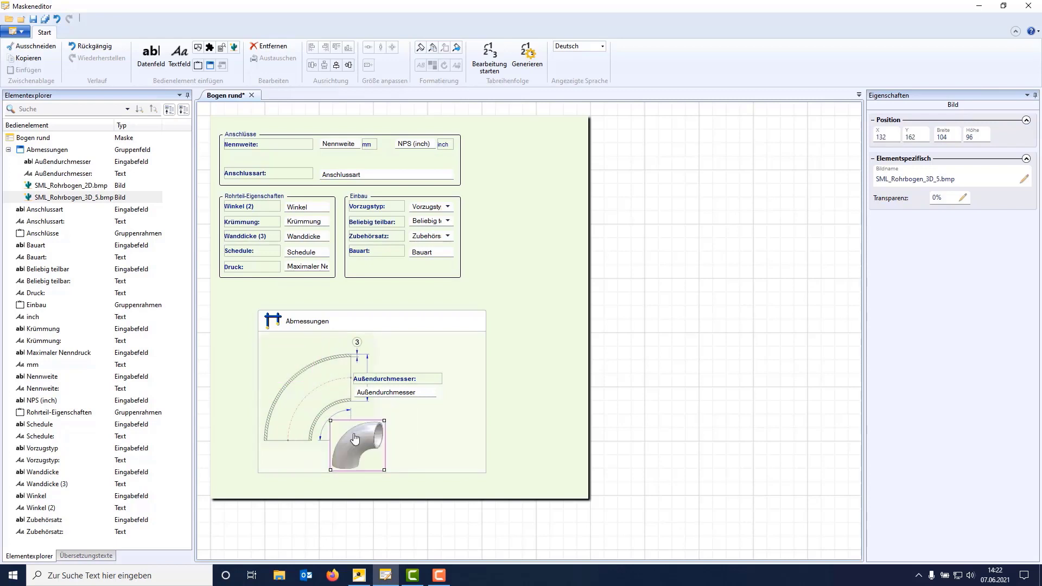
# - Move the Abmessungen group box directly beneath the Rohrteil-Eigenschaften frame, to about X 17, Y 307
pyautogui.click(444, 430)
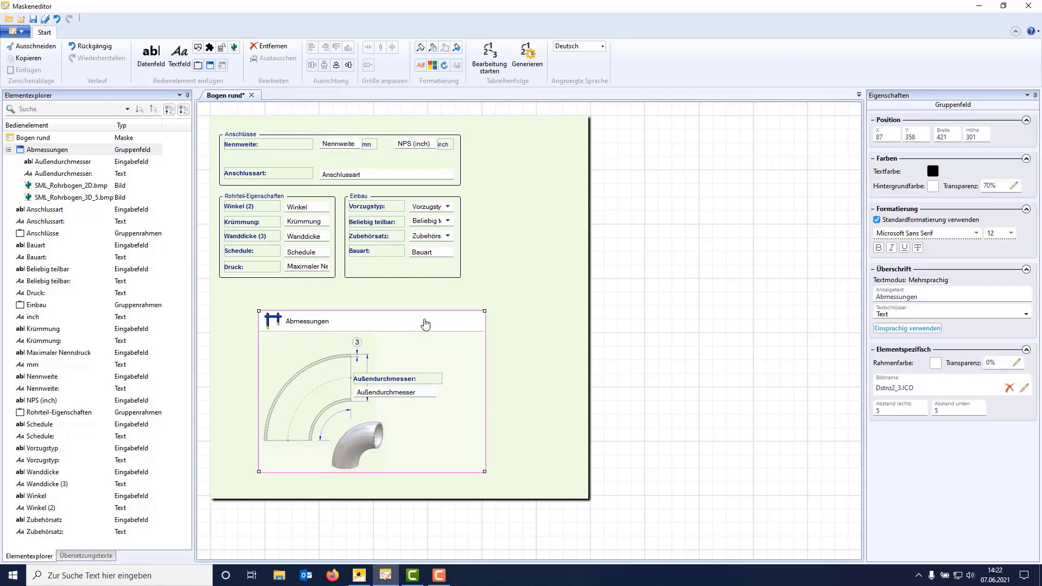
pyautogui.moveTo(425, 324); pyautogui.dragTo(392, 297)
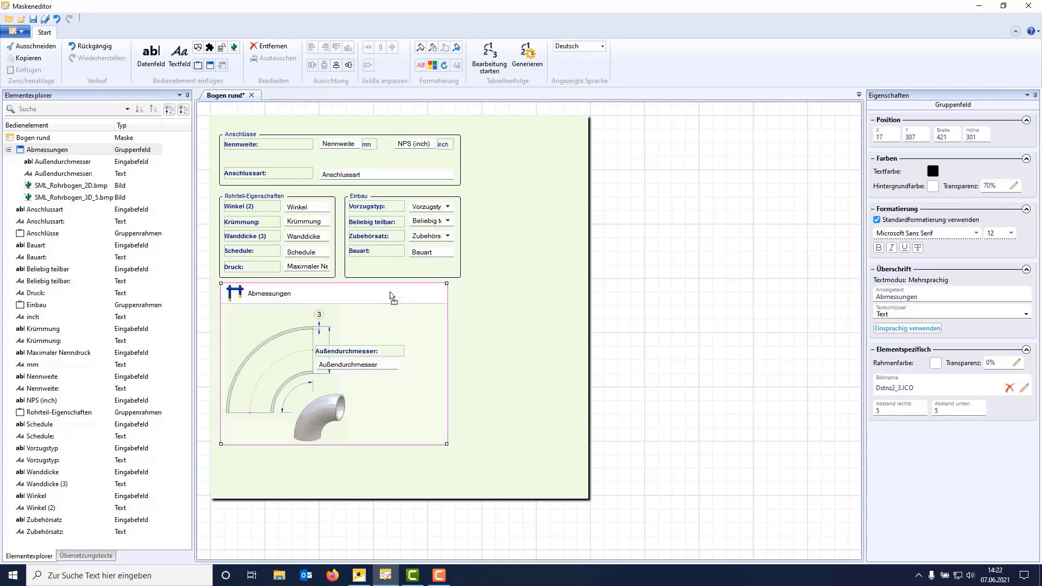
pyautogui.click(472, 389)
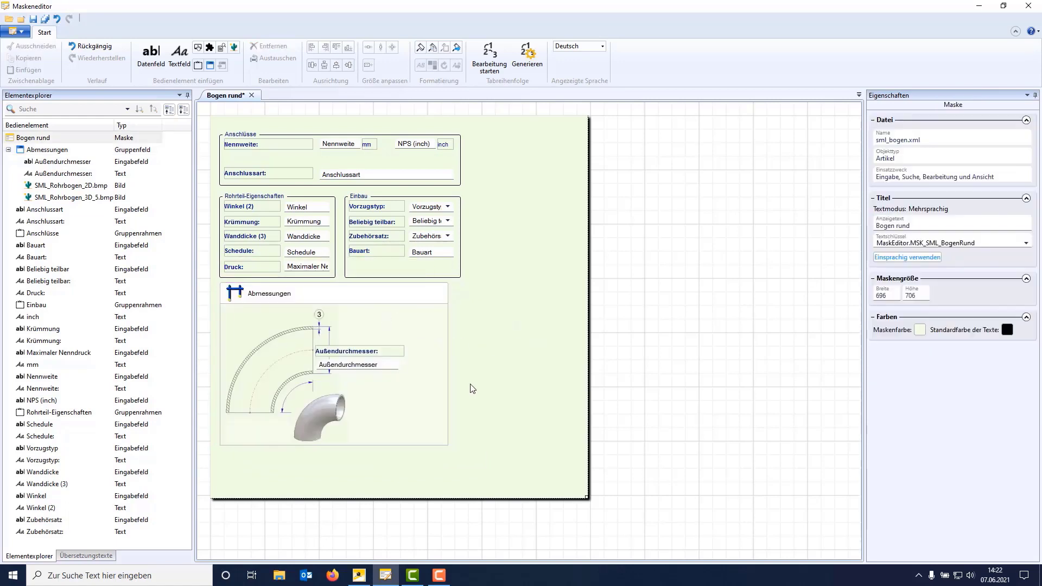
# - Save the Bogen rund mask, then switch to HELiOS Desktop and open the article search
pyautogui.click(34, 21)
pyautogui.click(367, 577)
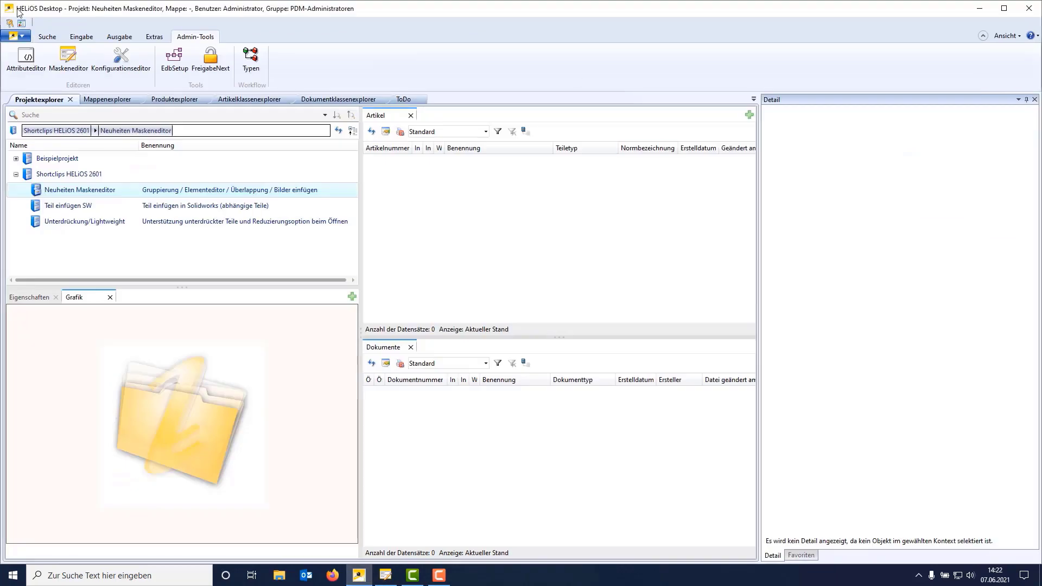
pyautogui.click(50, 37)
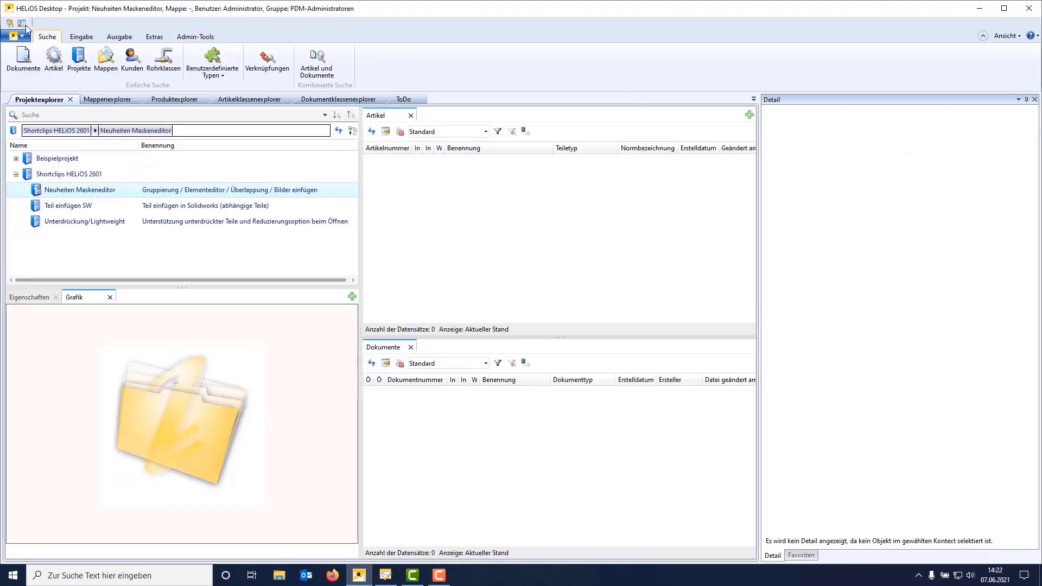
pyautogui.click(54, 55)
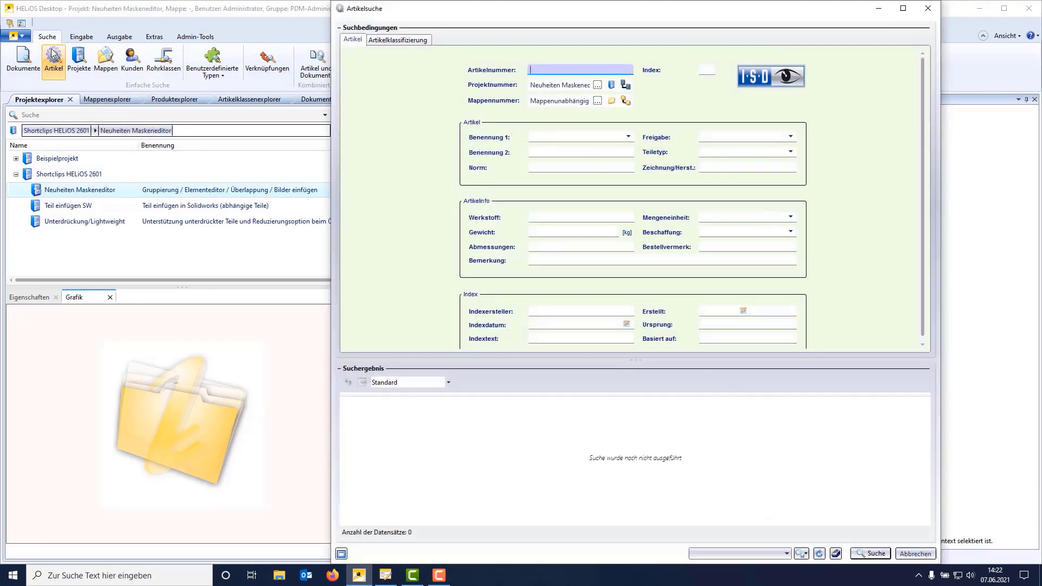
# - Assign the Bogen rund classification from Anlagenbau to the article search and activate the Außendurchmesser field in its Abmessungen box
pyautogui.click(835, 554)
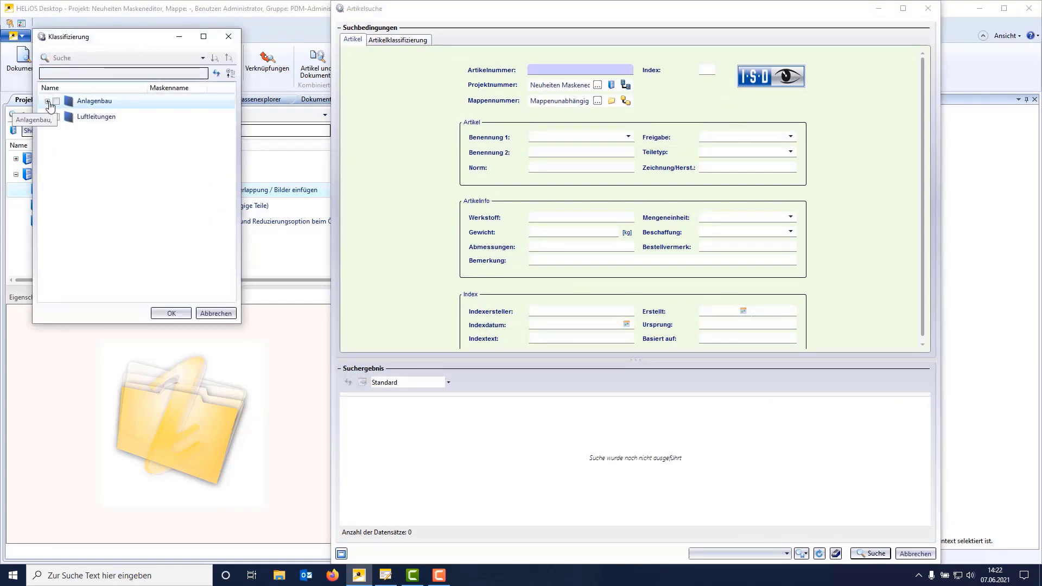
pyautogui.click(47, 102)
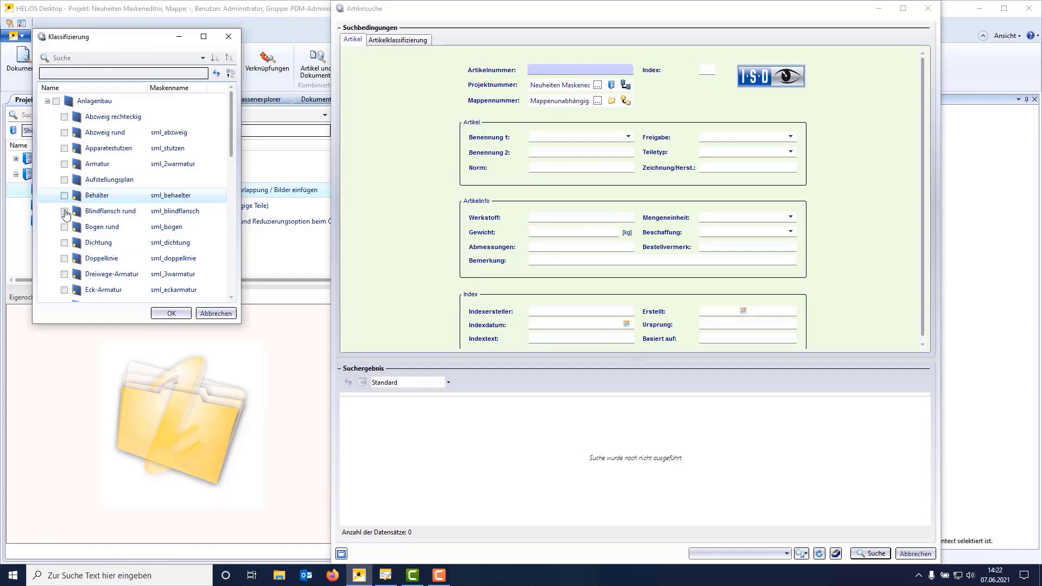
pyautogui.click(64, 227)
pyautogui.click(171, 313)
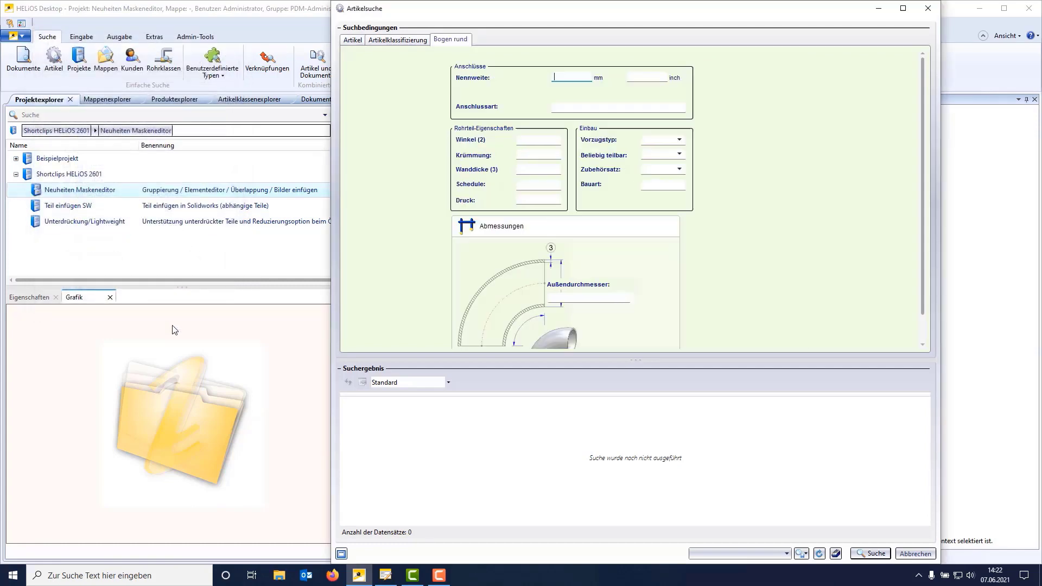
pyautogui.scroll(-1, 867, 260)
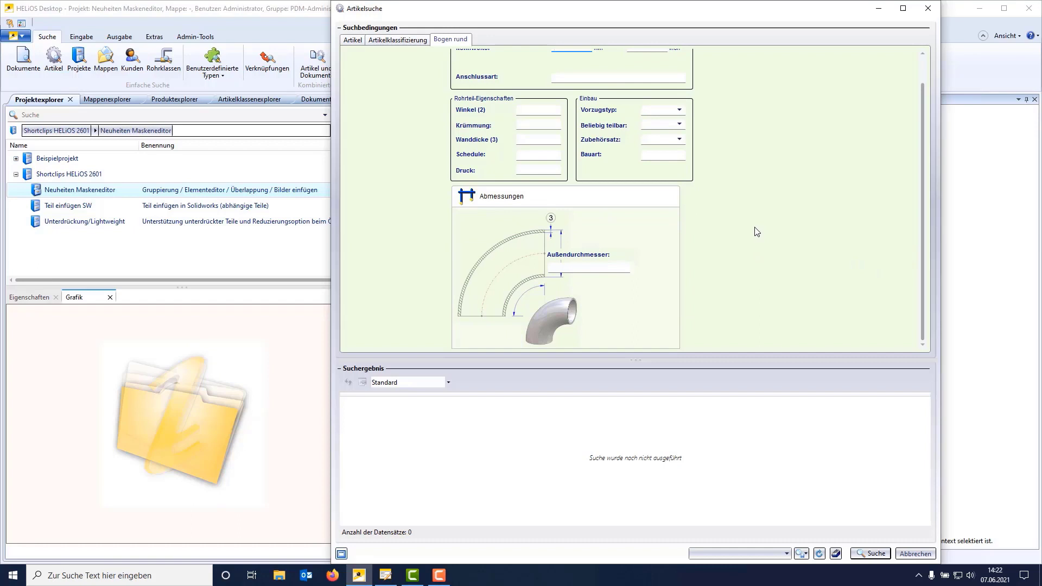
pyautogui.click(586, 268)
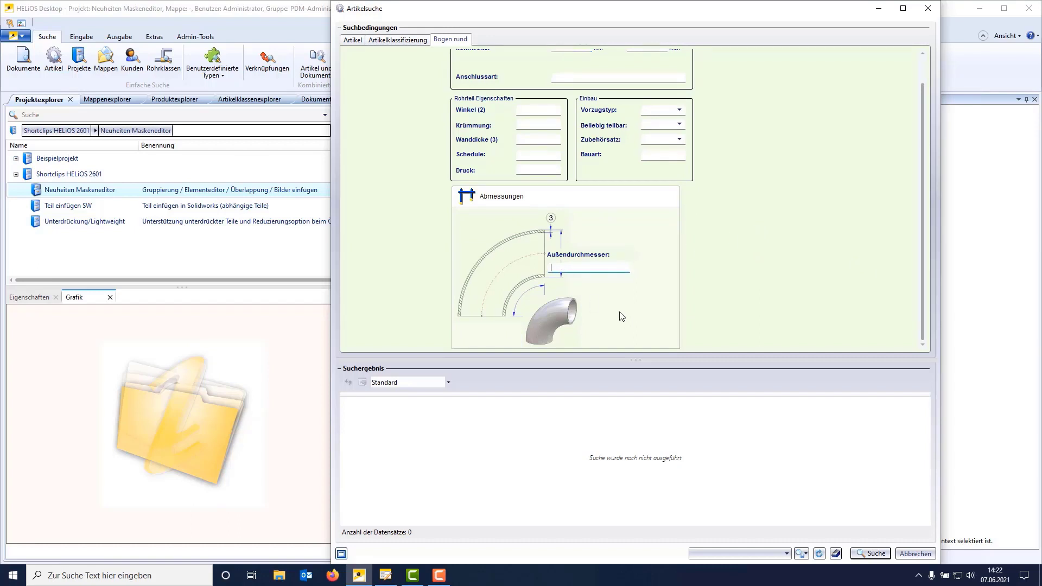